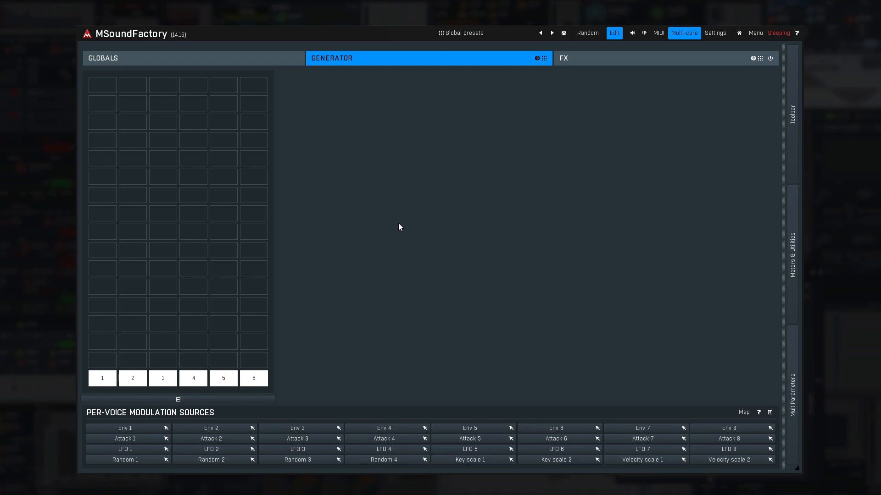
Add a Sampler module in the first slot of column 1 in the generator grid.
left_click(109, 80)
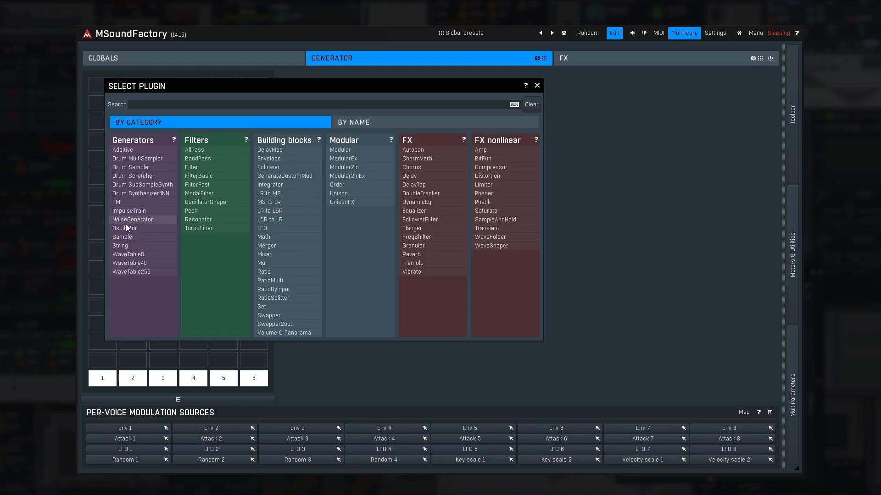
left_click(133, 238)
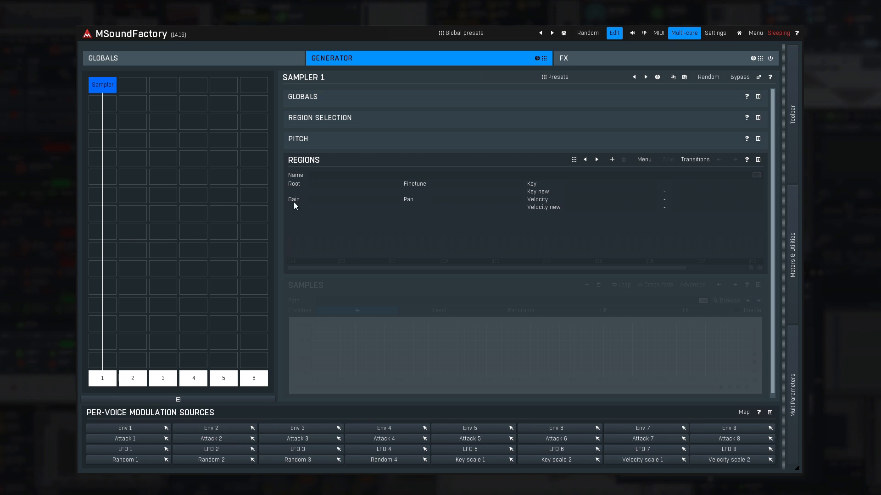
Audition several randomly chosen factory presets in the Sampler, such as Fire Unison, Down 62, Fried Kick and Up 44.
left_click(657, 78)
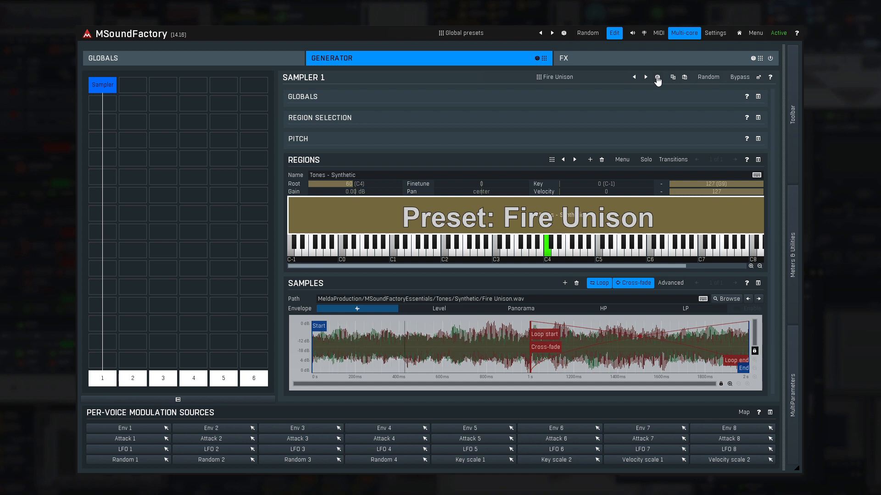
left_click(657, 78)
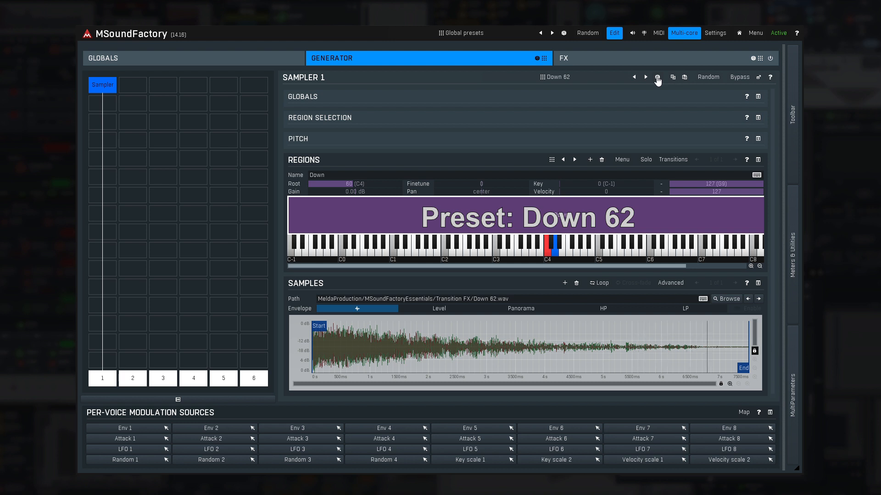
left_click(657, 78)
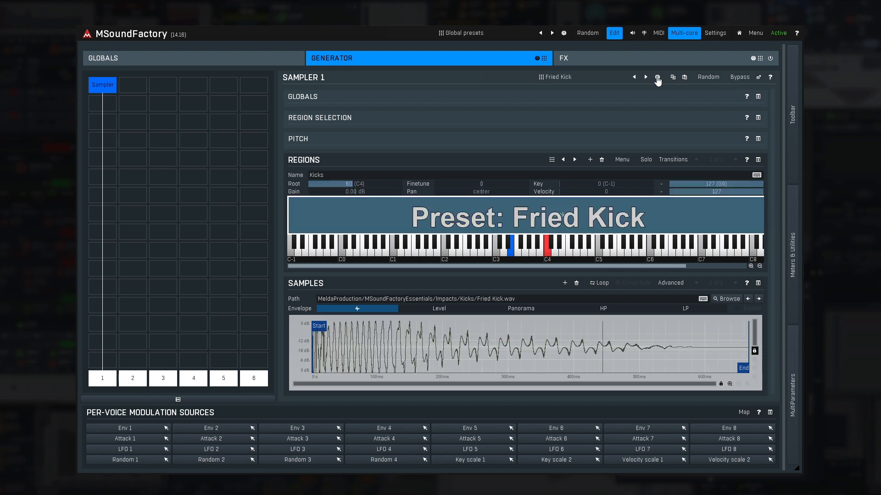
left_click(657, 77)
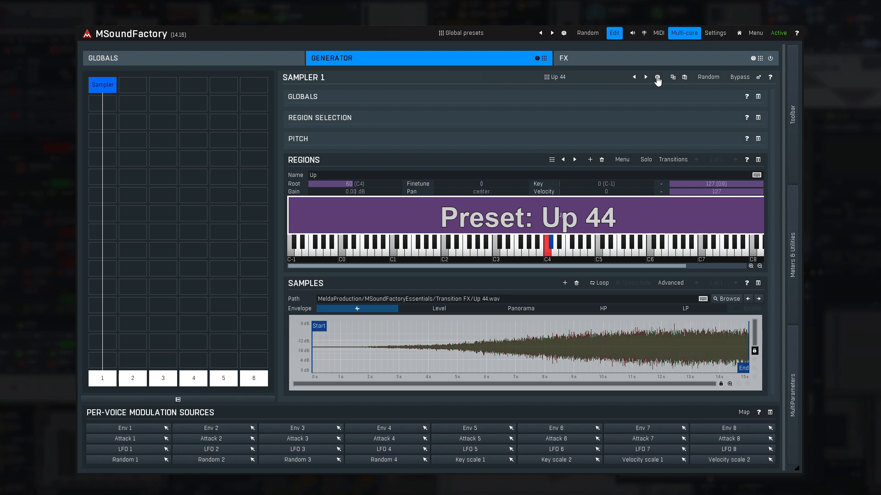
left_click(657, 78)
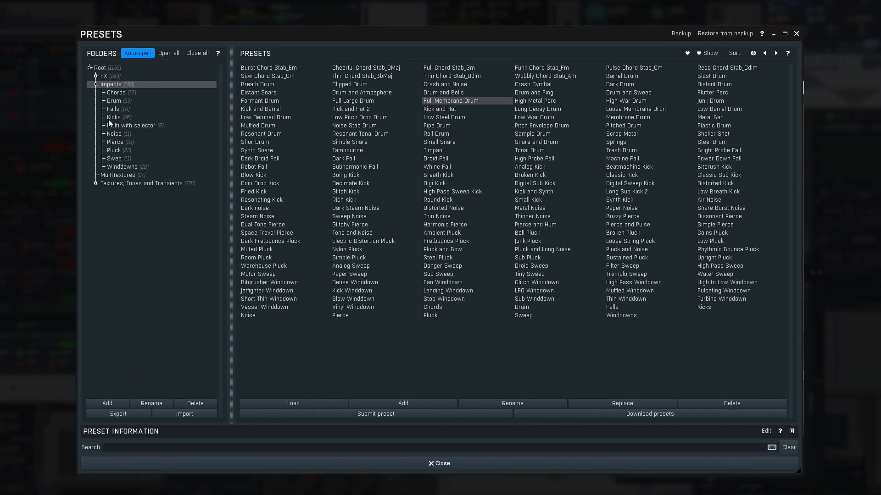
Browse the MultiTextures folder among the Sampler presets and reset the Sampler to an empty state.
left_click(118, 176)
left_click(155, 101)
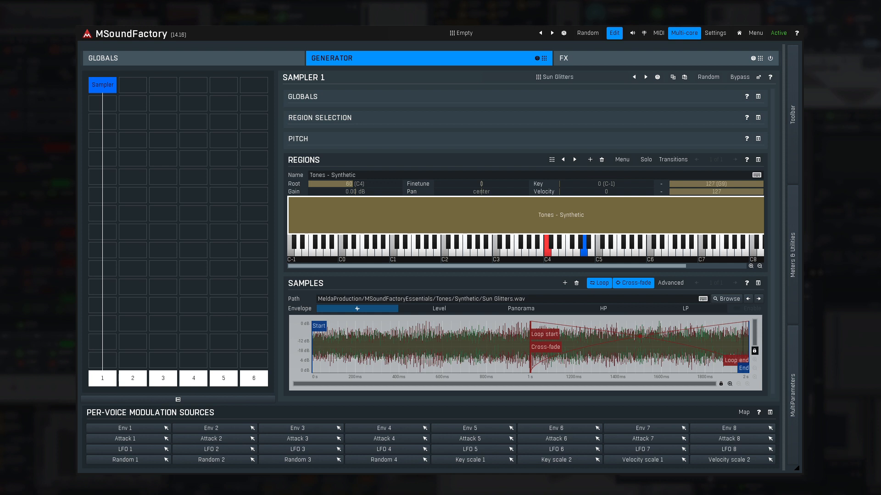
key("Delete")
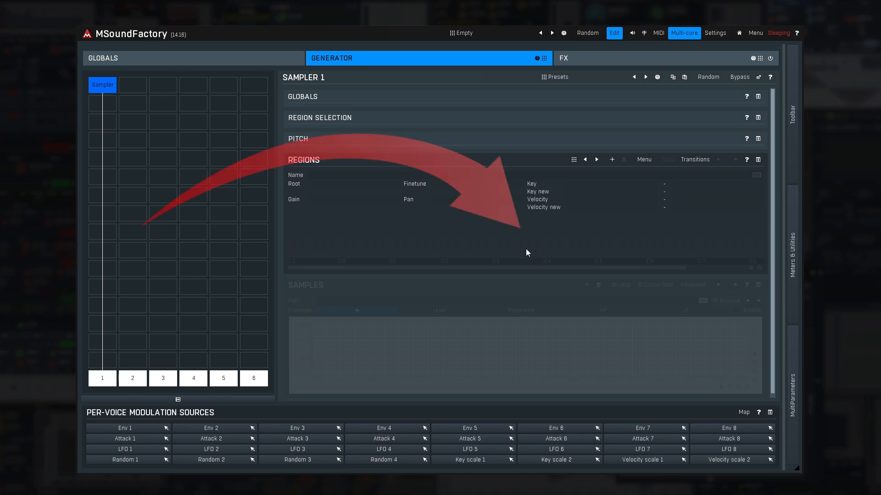
Import all the Cello wav files from the MultiTextures folder with Full import, Audio pitch detection and Equal layers velocity detection.
left_click(643, 160)
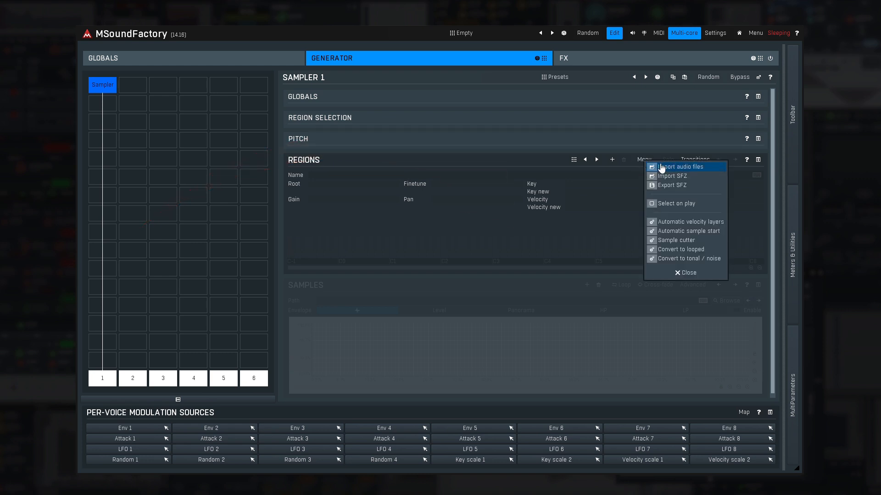
left_click(663, 166)
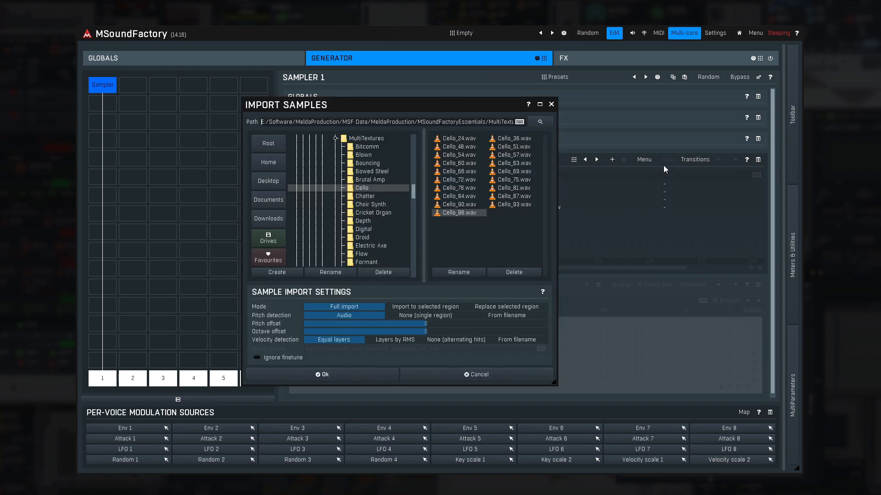
left_click(461, 139, "shift")
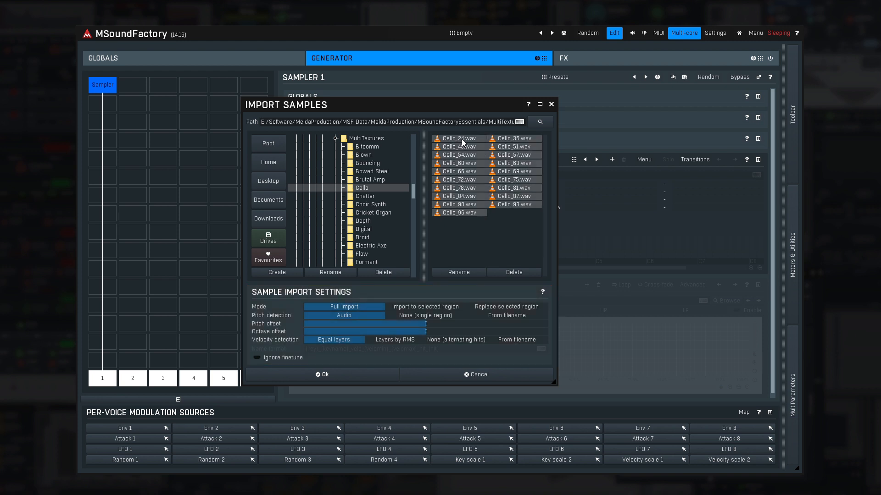
left_click(355, 374)
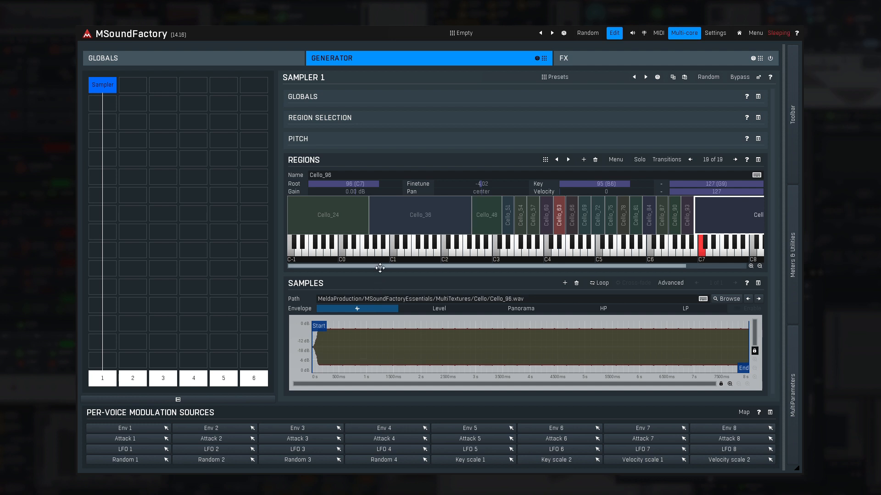
Select the Cello_60 region on the keyboard map and collapse the Regions section to enlarge the sample display.
left_click_drag(400, 267, 366, 274)
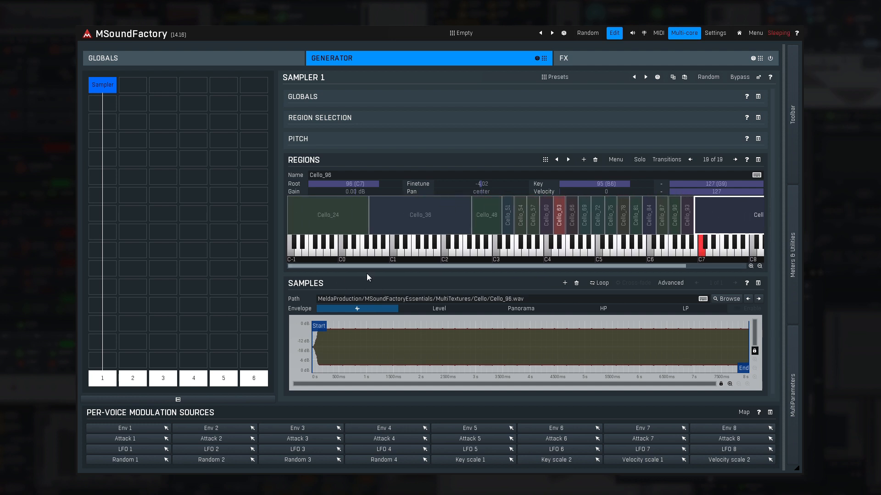
left_click(544, 215)
left_click_drag(544, 216, 546, 196)
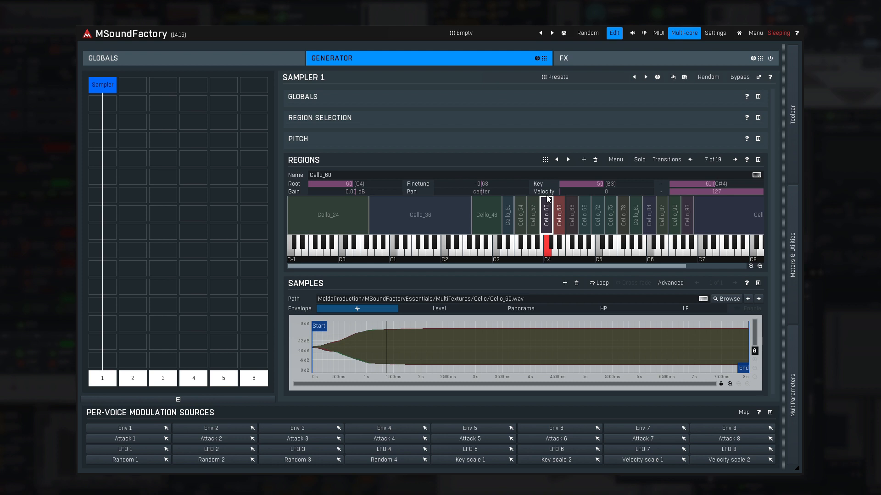
left_click(757, 160)
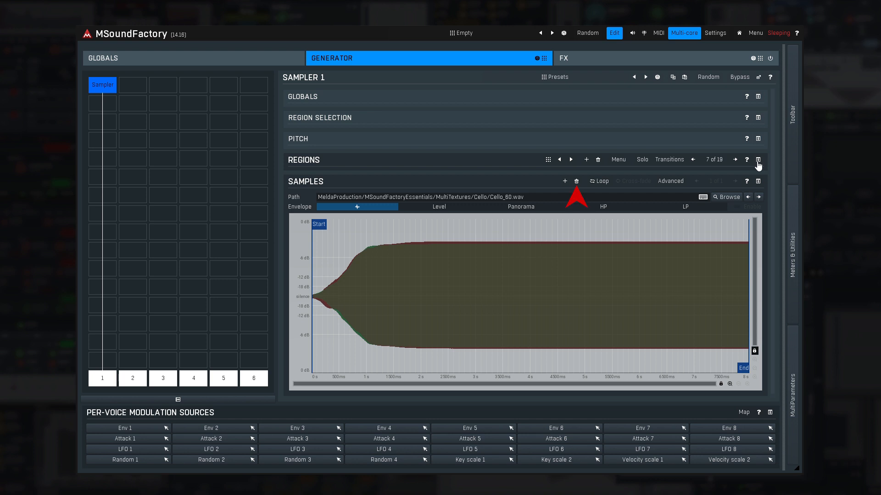
Remove the region's sample and add Cello_60.wav, Cello_63.wav and Cello_66.wav to the same region.
left_click(576, 181)
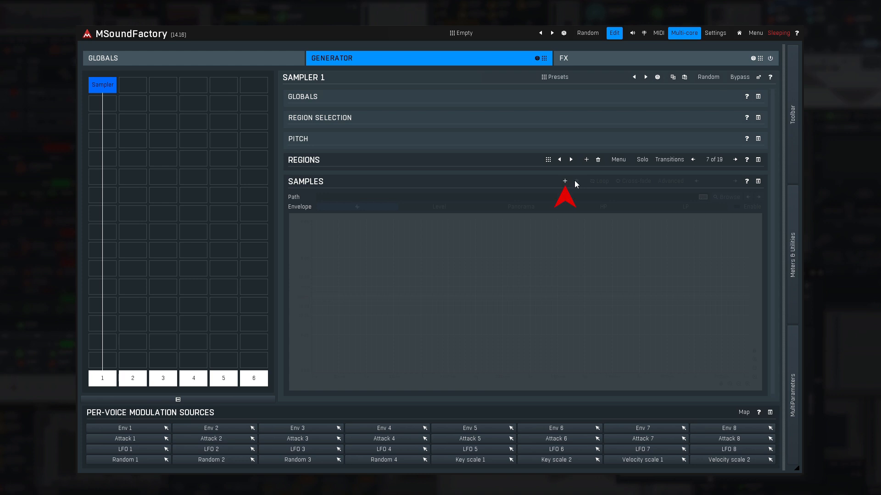
left_click(565, 181)
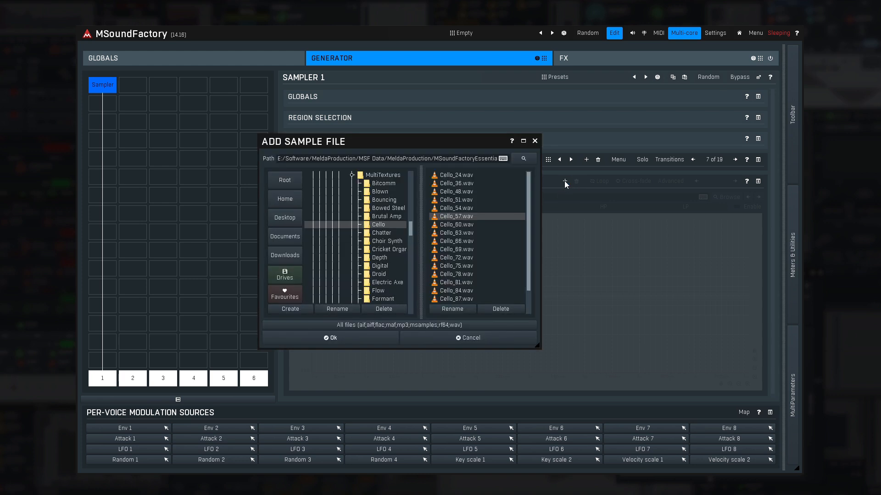
double_click(435, 227)
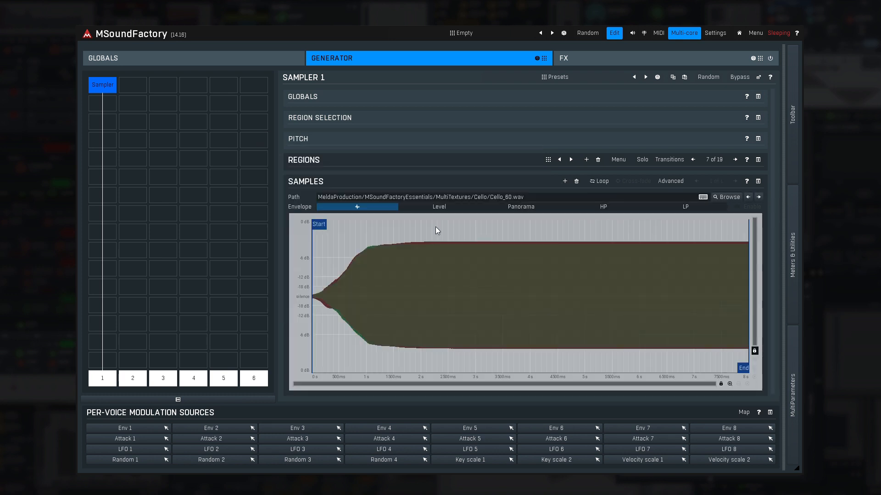
left_click(564, 182)
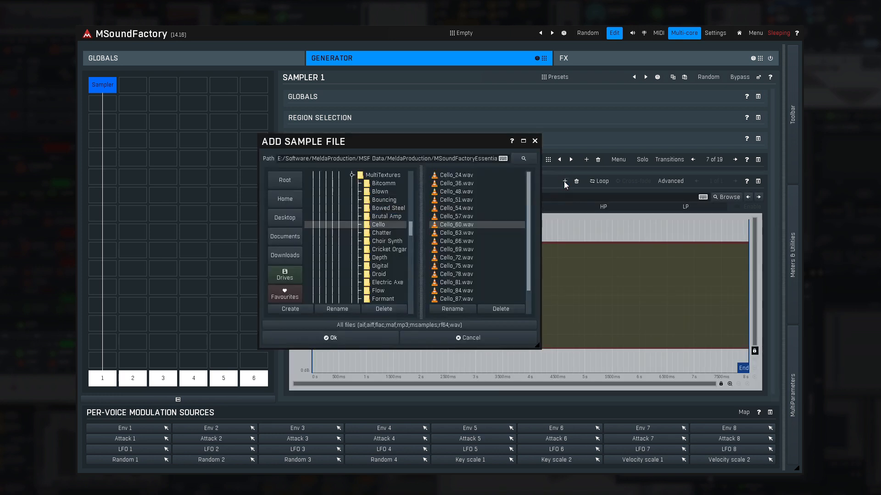
double_click(436, 232)
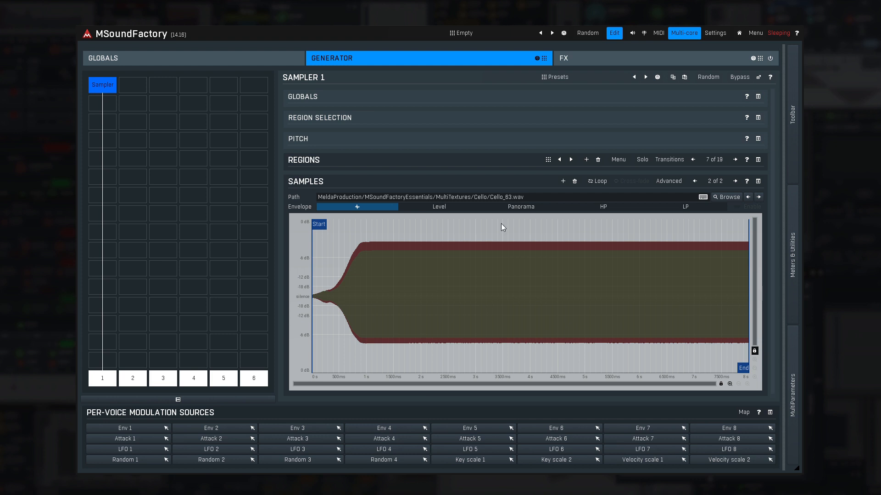
left_click(563, 182)
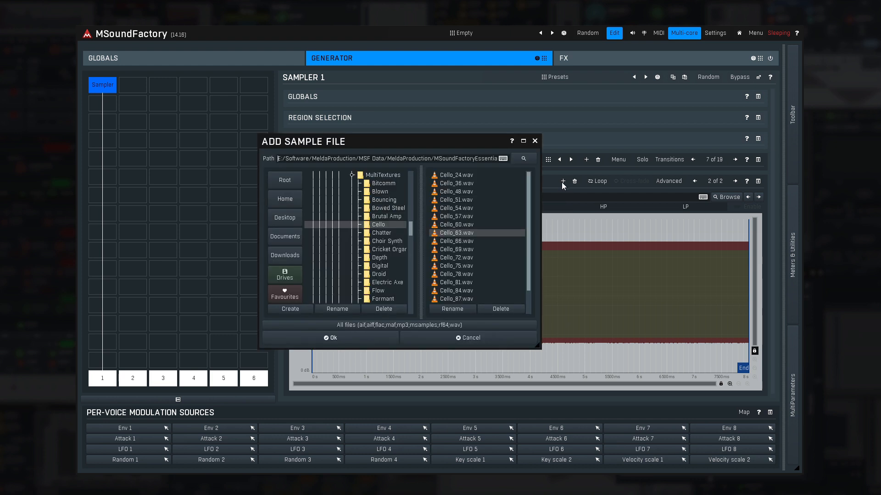
double_click(434, 242)
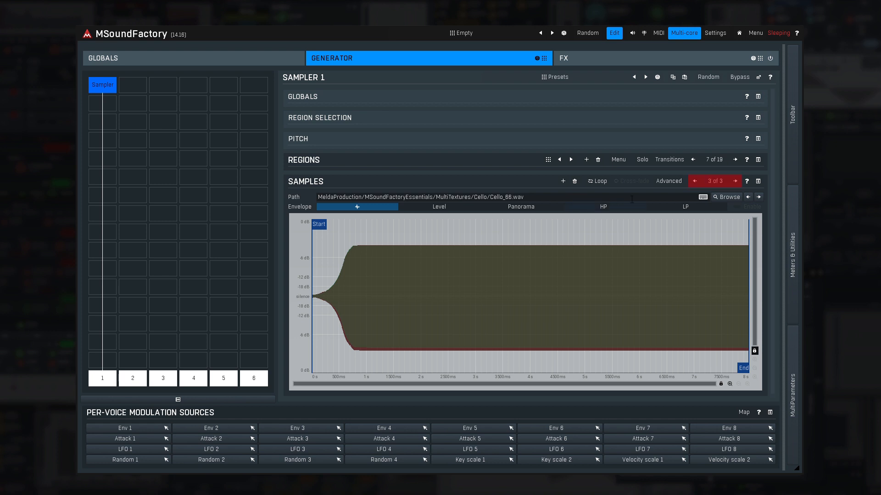
Cycle through the region's three samples to compare their waveforms.
left_click(734, 182)
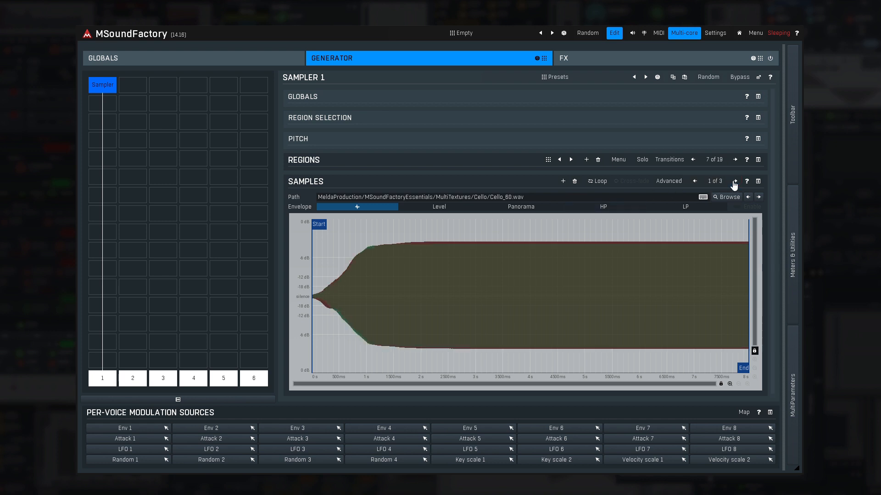
left_click(734, 181)
left_click(734, 182)
left_click(734, 182)
left_click(735, 181)
left_click(734, 182)
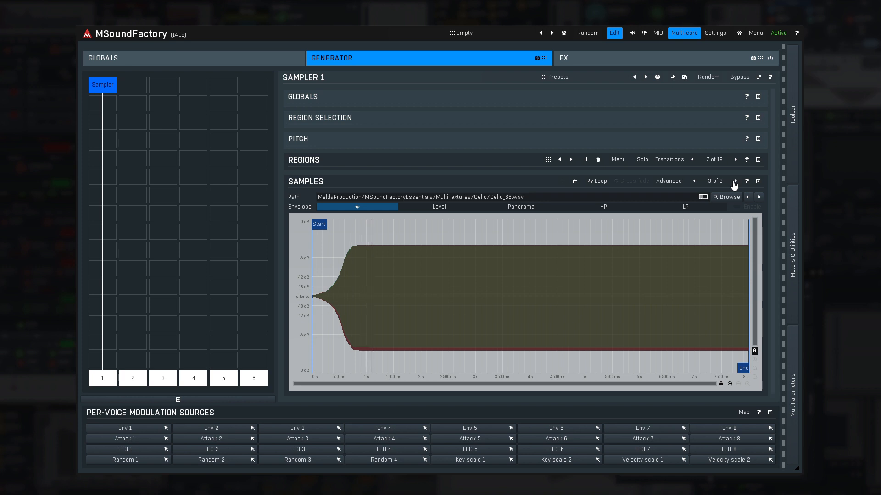
left_click(733, 182)
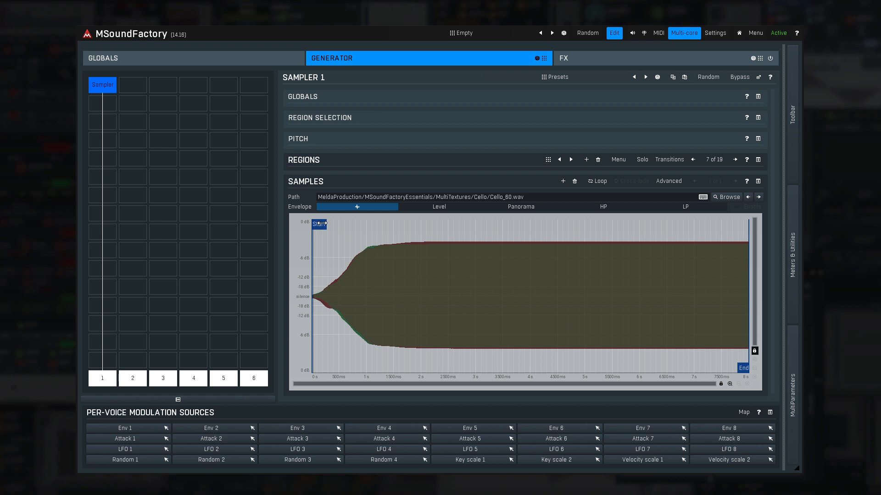
Trim the Cello_60 sample's playback range to start at about 2.7 s and end at about 6.3 s.
left_click_drag(320, 223, 473, 223)
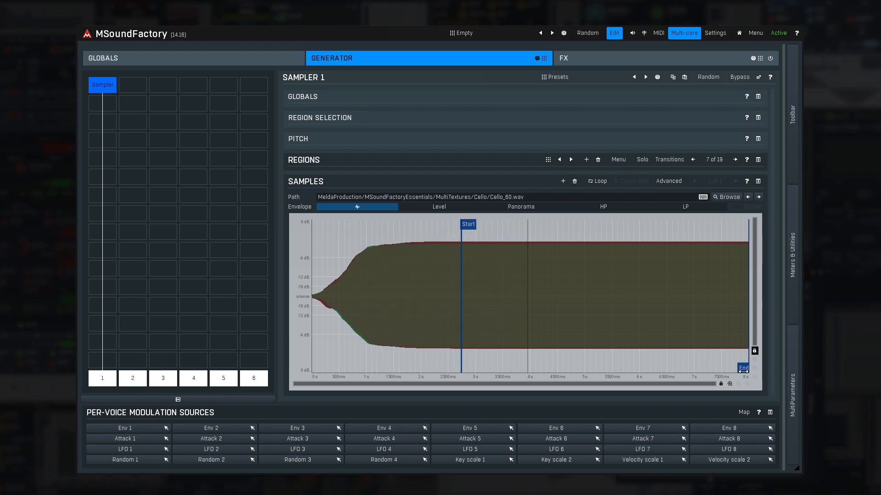
mouse_move(743, 368)
left_mouse_down()
mouse_move(476, 368)
mouse_move(654, 366)
left_mouse_up()
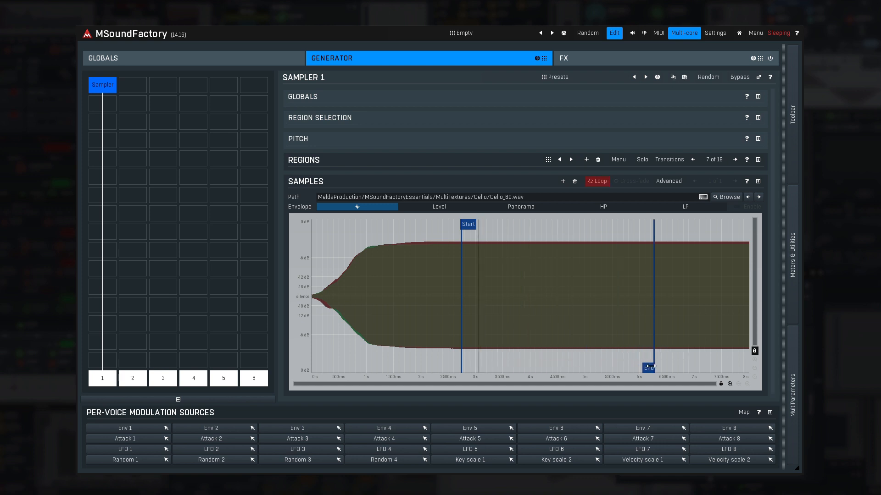
Loop the sample with the loop end at about 5.3 s and a short cross-fade beginning at about 5.2 s.
left_click(597, 181)
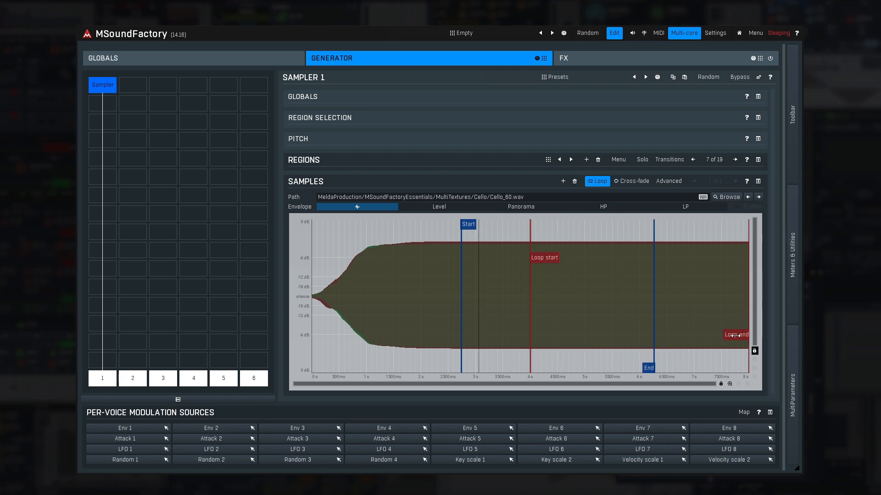
mouse_move(735, 335)
left_mouse_down()
mouse_move(631, 358)
mouse_move(565, 355)
left_mouse_up()
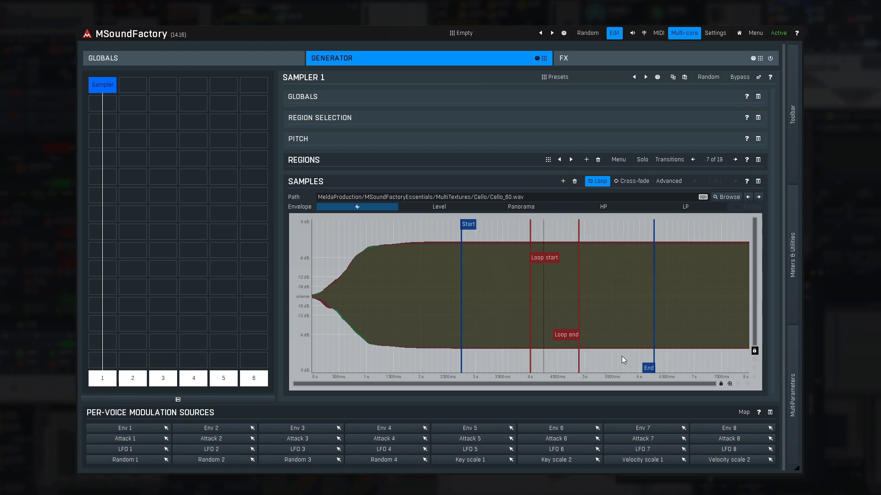
mouse_move(563, 334)
left_mouse_down()
mouse_move(531, 335)
mouse_move(587, 335)
left_mouse_up()
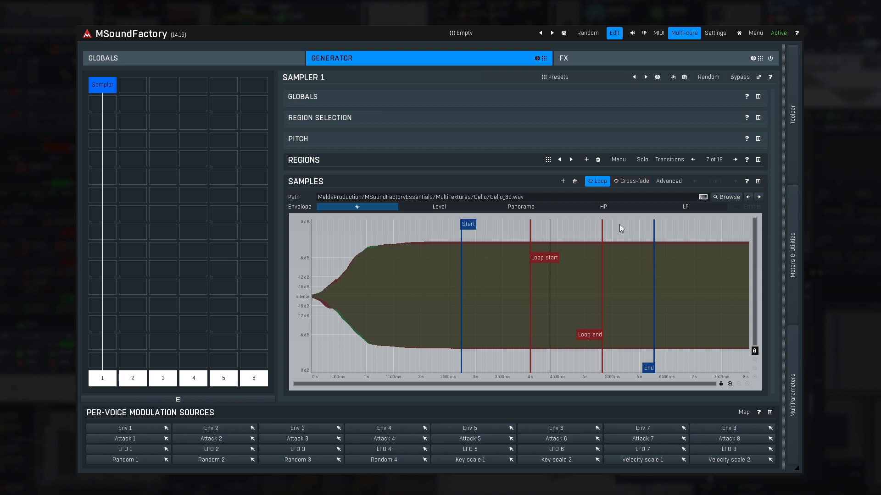
left_click(638, 186)
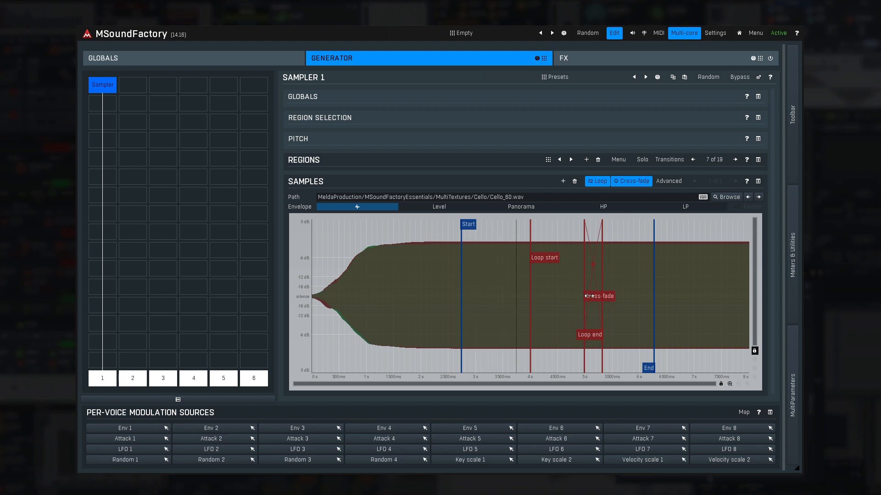
mouse_move(589, 296)
left_mouse_down()
mouse_move(546, 296)
mouse_move(603, 294)
left_mouse_up()
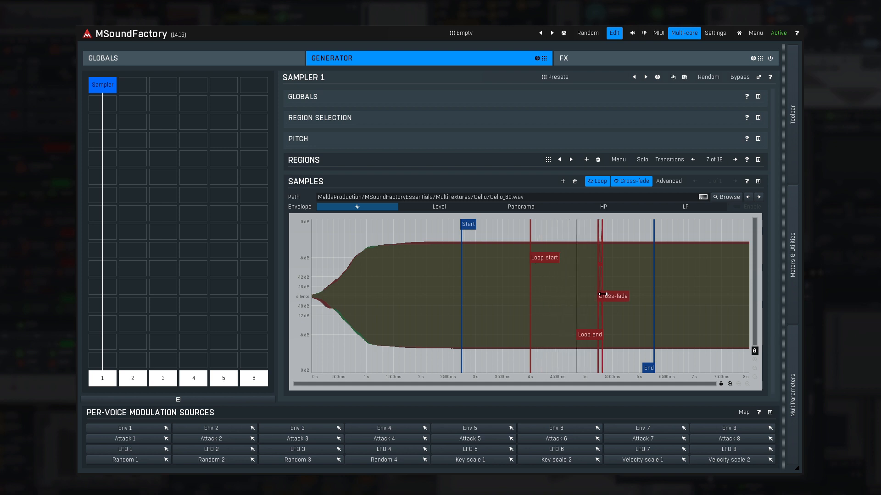
Enable the Panorama, HP and LP envelopes for the Cello_60 sample, leaving the Level envelope off.
left_click(442, 208)
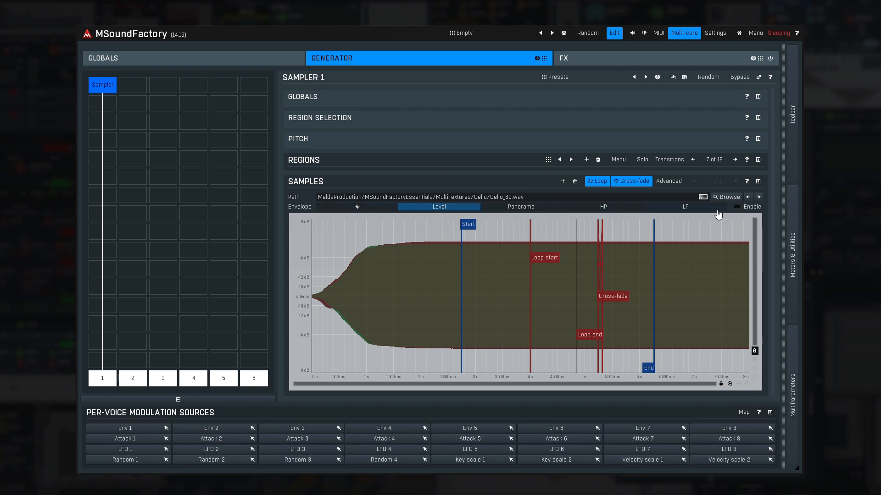
left_click(551, 210)
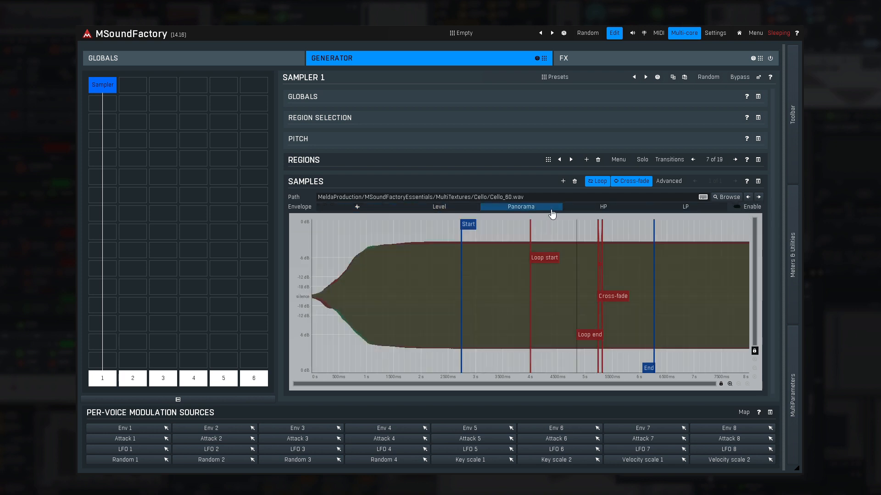
left_click(739, 209)
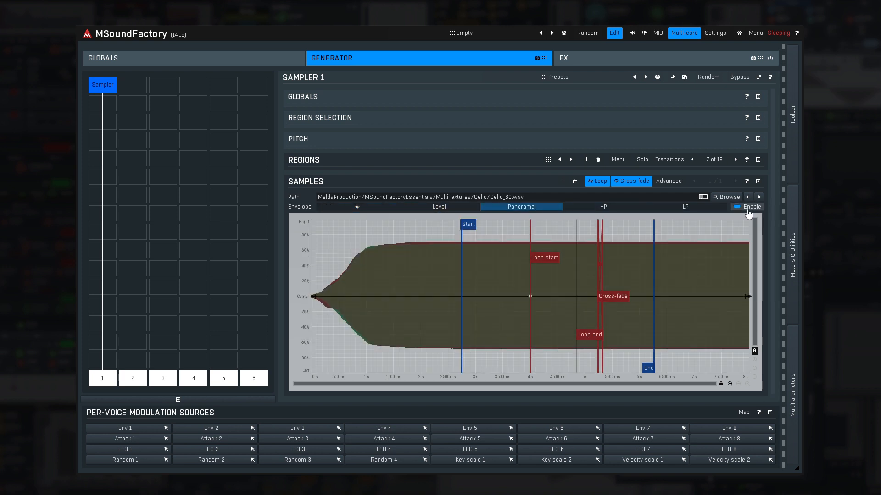
left_click(615, 211)
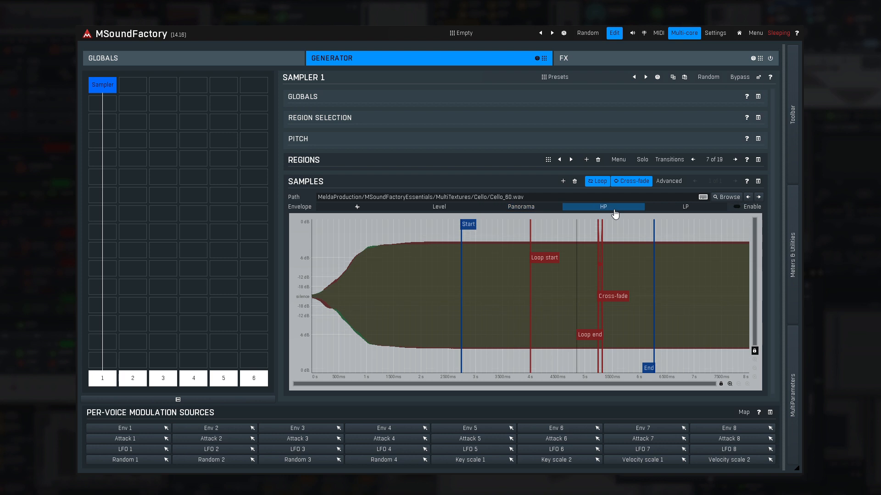
left_click(688, 210)
left_click(748, 208)
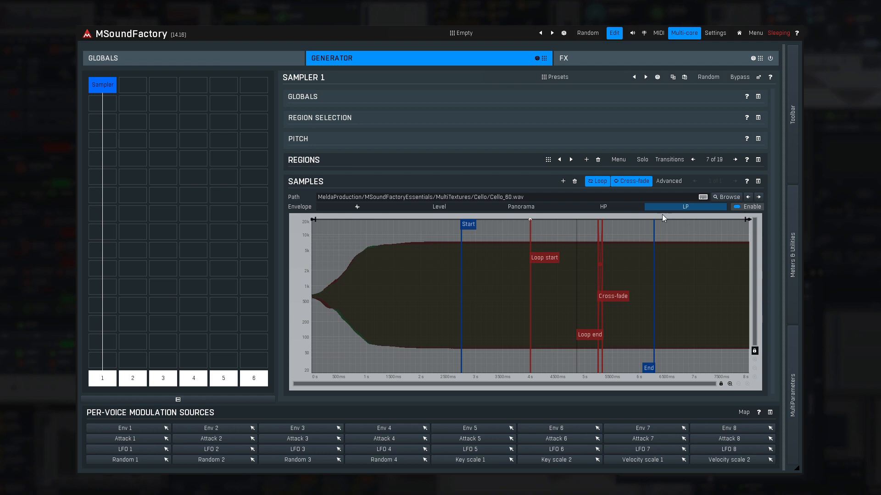
left_click_drag(553, 221, 573, 213)
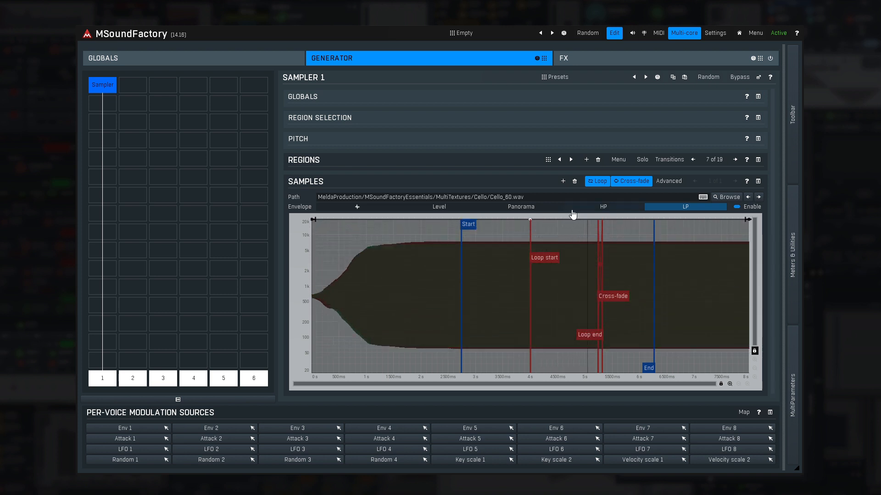
Open the sample's advanced settings and try the Round-robin and Manual sample selection modes, returning to Random.
left_click(670, 182)
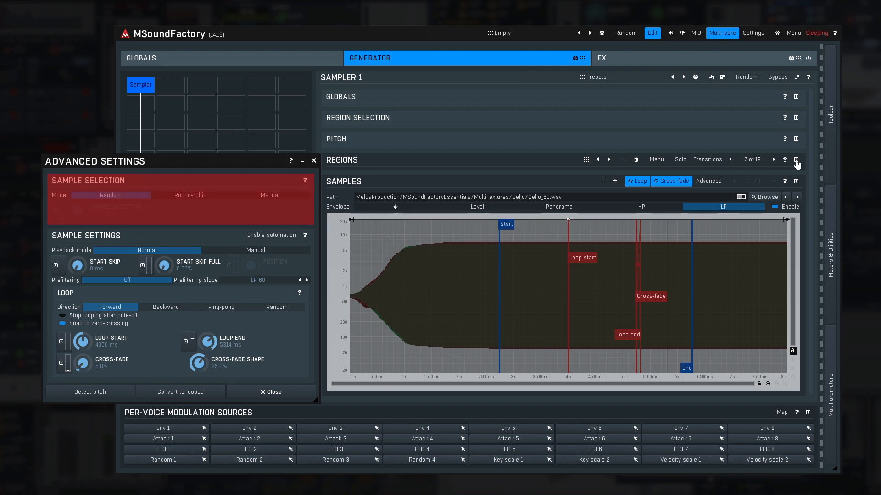
left_click(797, 164)
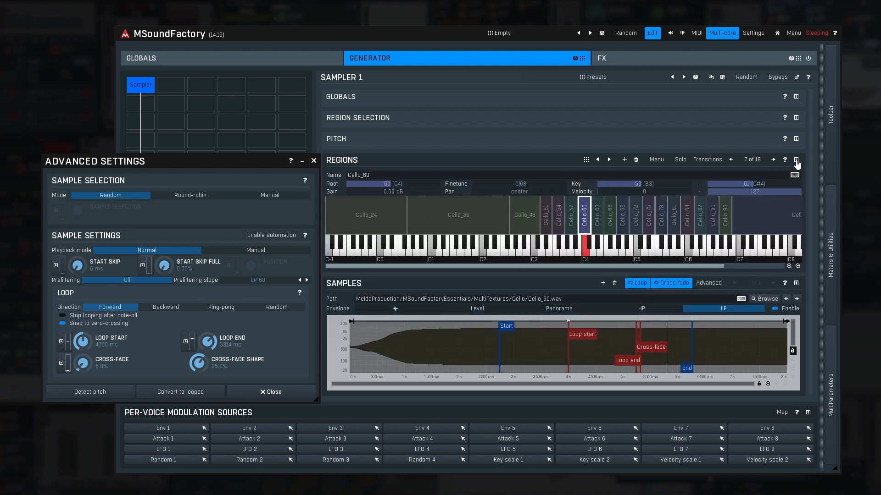
left_click(200, 197)
left_click(251, 198)
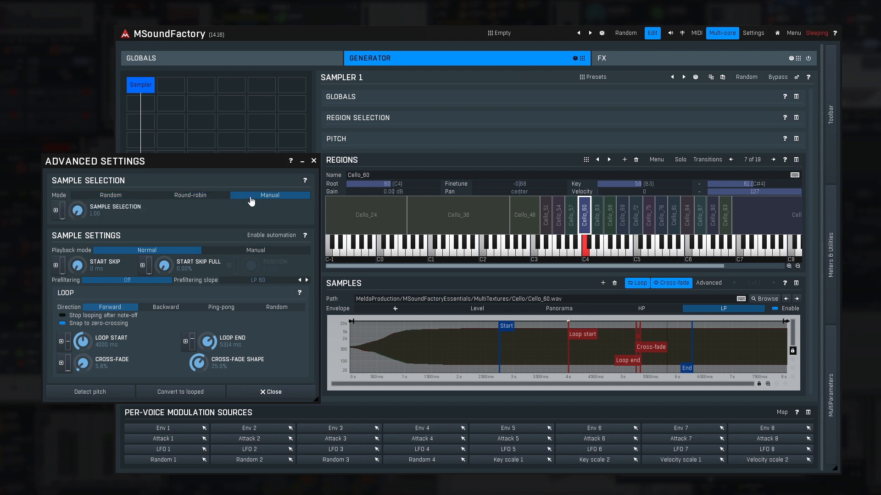
left_click(130, 199)
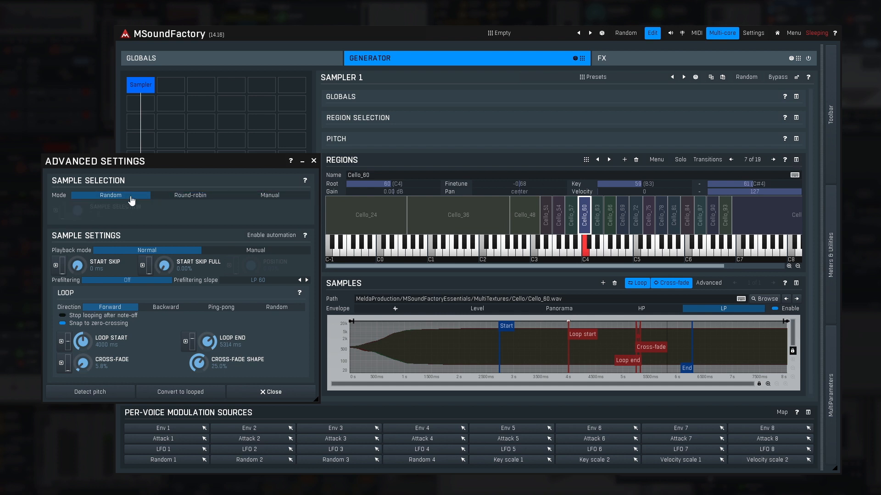
left_click(797, 161)
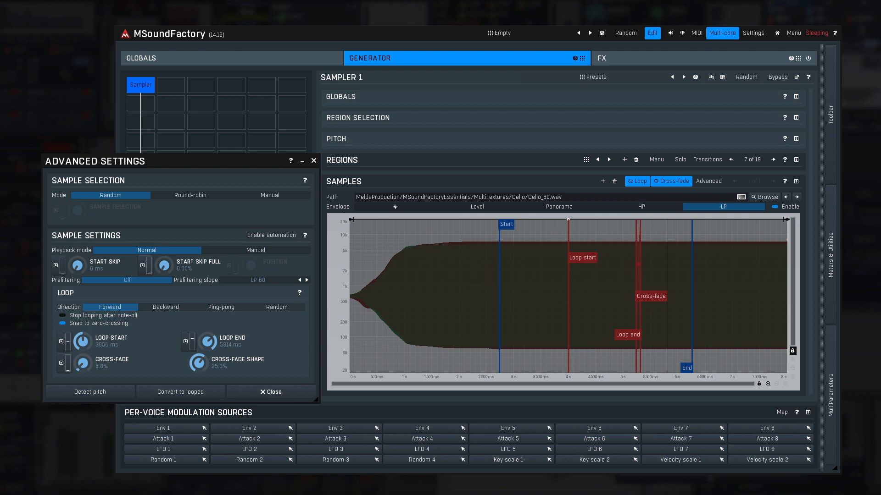
Adjust the loop to run from about 3970 ms to about 5370 ms in Ping-pong direction with a 58.6% cross-fade.
mouse_move(83, 342)
left_mouse_down()
mouse_move(83, 352)
mouse_move(83, 342)
left_mouse_up()
mouse_move(208, 342)
left_mouse_down()
mouse_move(207, 329)
mouse_move(207, 341)
left_mouse_up()
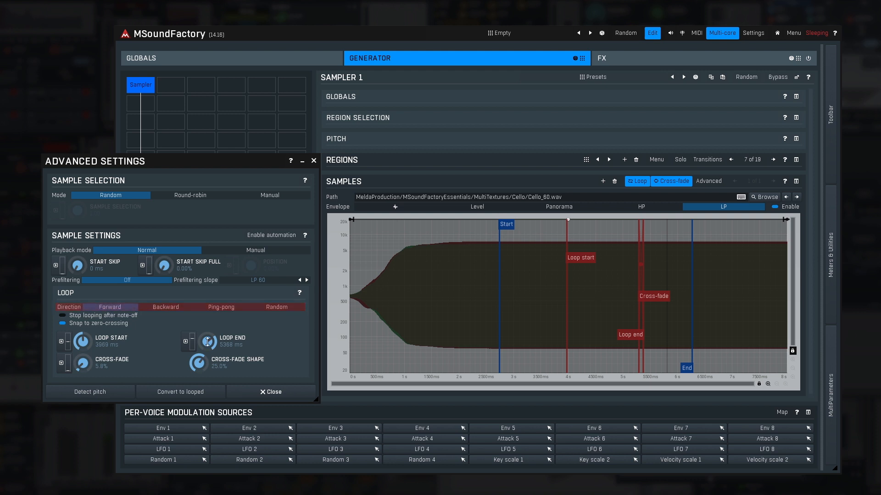
left_click(169, 311)
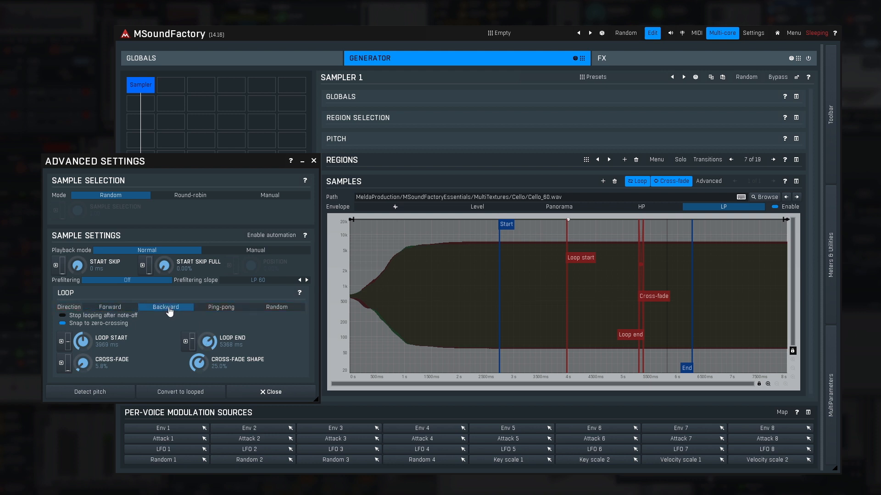
left_click(219, 310)
left_click(275, 312)
left_click(226, 308)
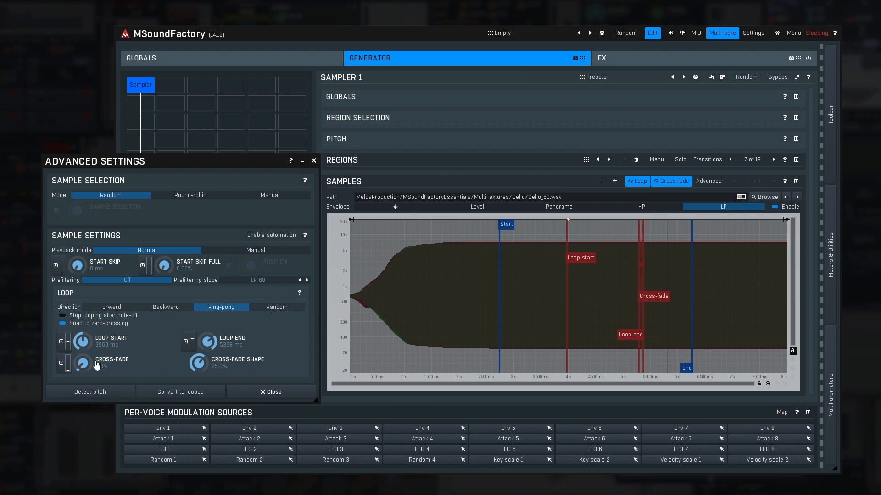
left_click_drag(93, 362, 83, 321)
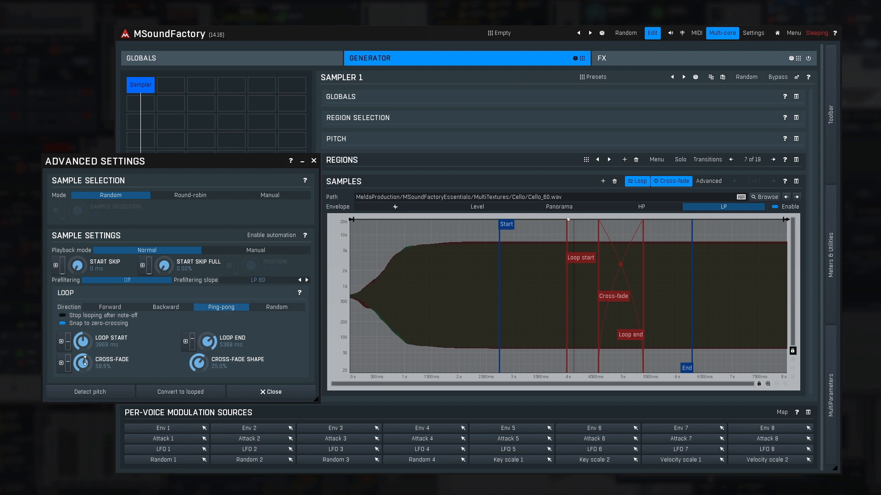
Set the sample's playback mode to Manual and modulate its Position with LFO 1.
left_click(224, 252)
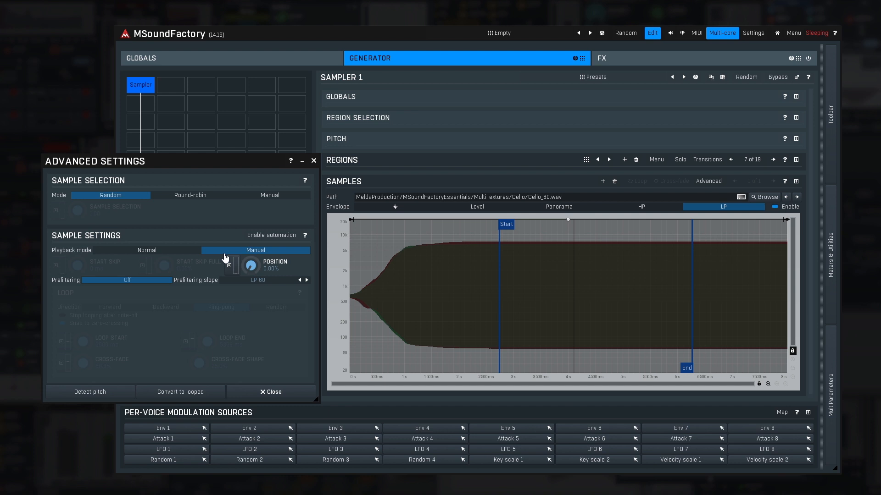
left_click(229, 270)
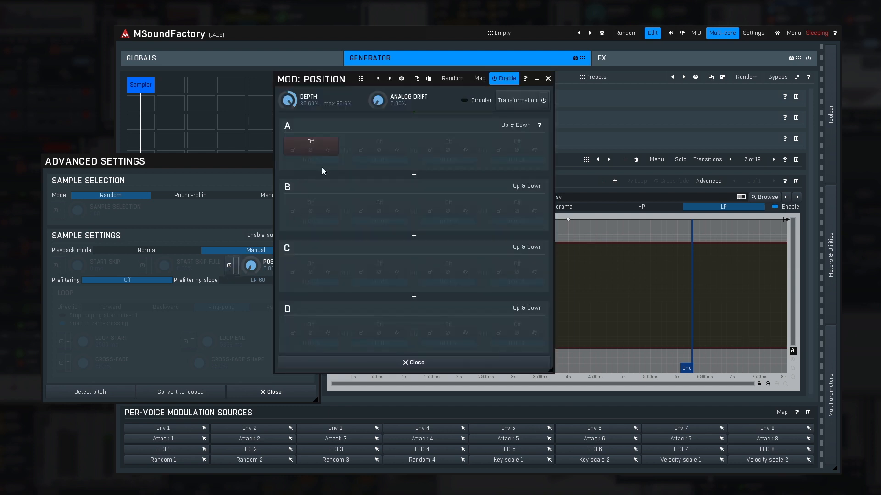
left_click(329, 142)
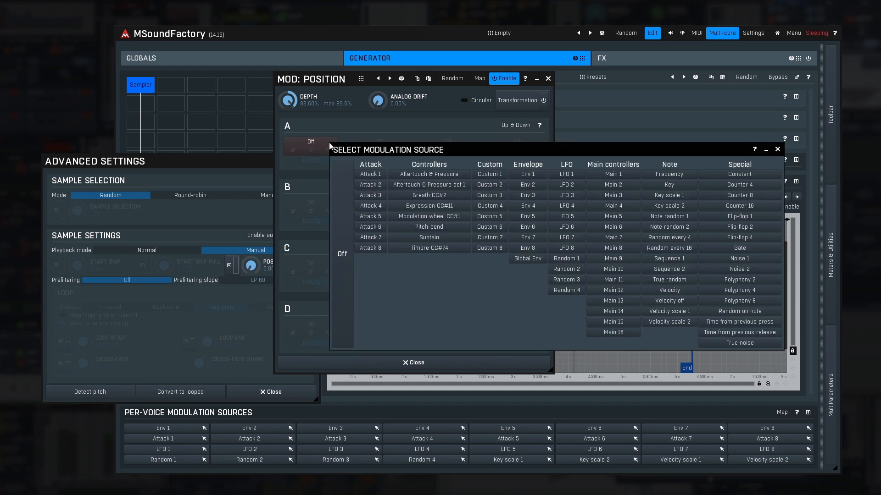
left_click(559, 178)
left_click(415, 363)
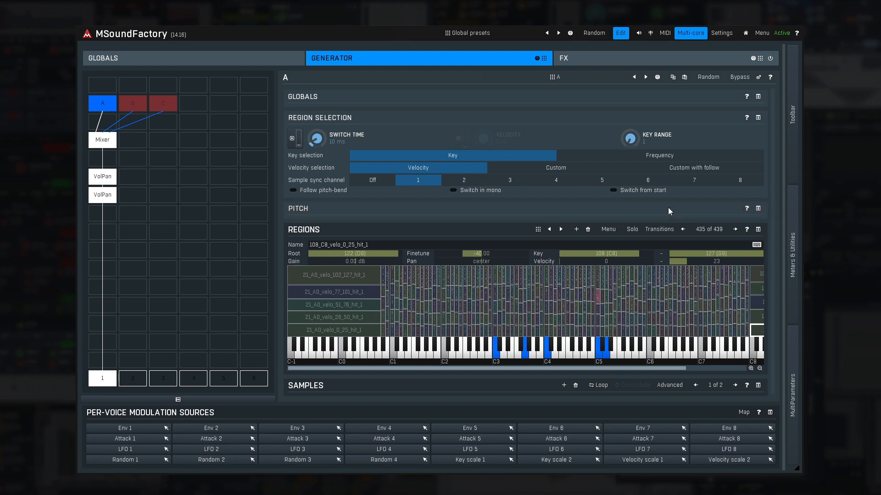
Transpose the sampler's pitch by +3 octaves and compare Key and Frequency key selection, settling on Frequency.
left_click(758, 209)
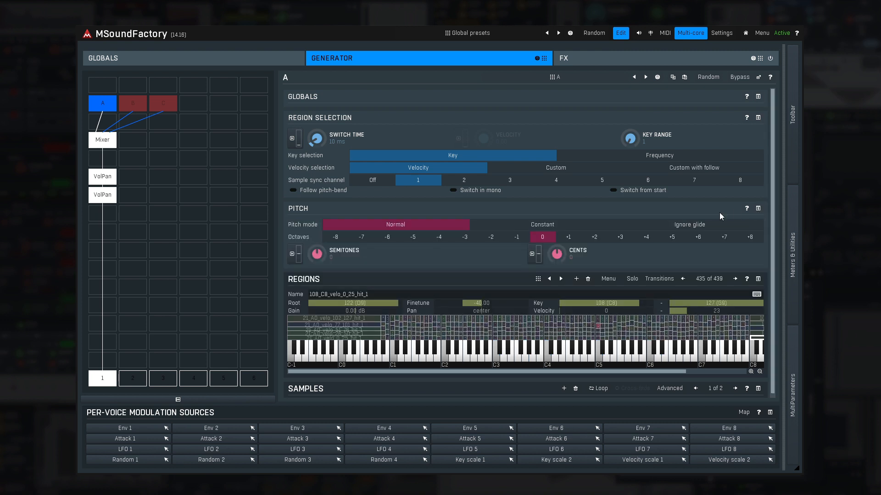
left_click(625, 239)
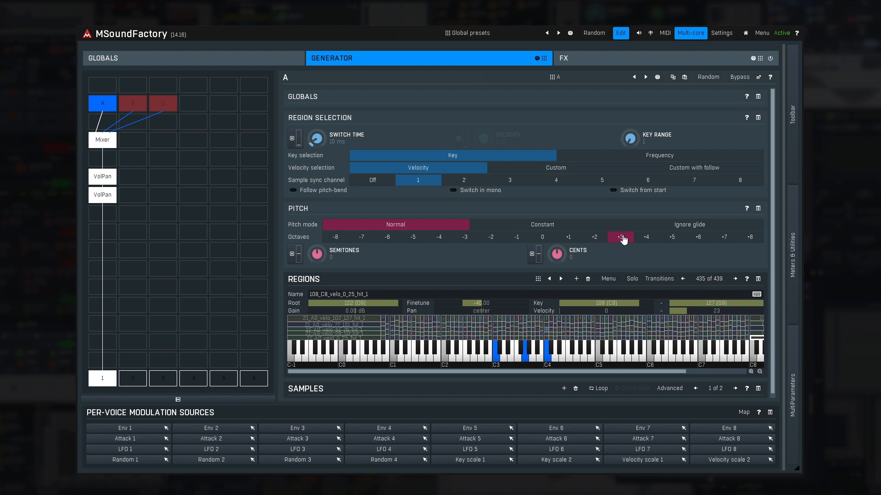
left_click(623, 157)
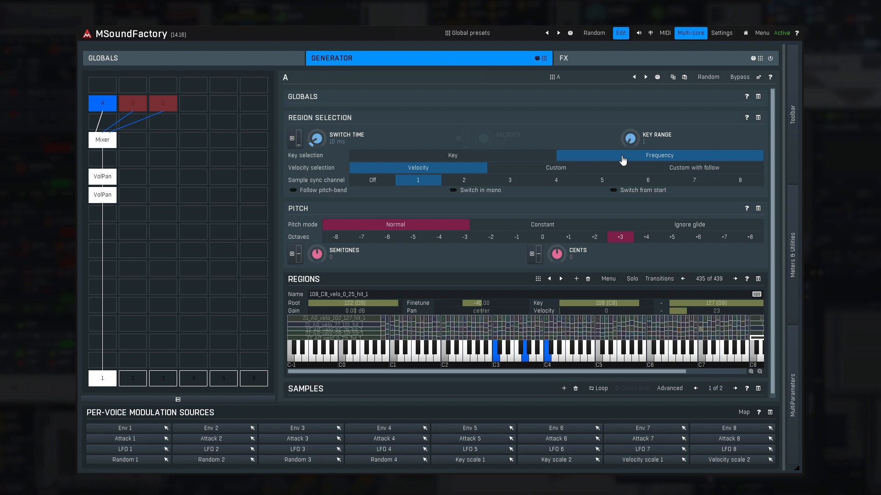
left_click(531, 158)
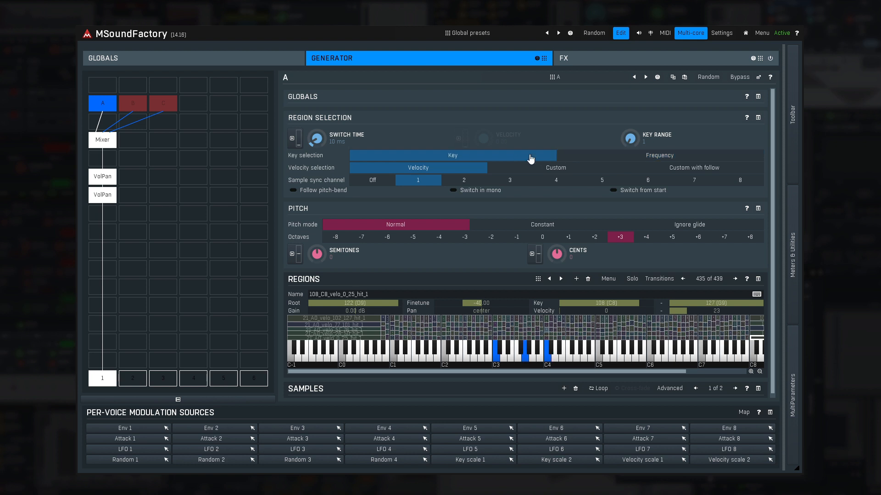
left_click(604, 160)
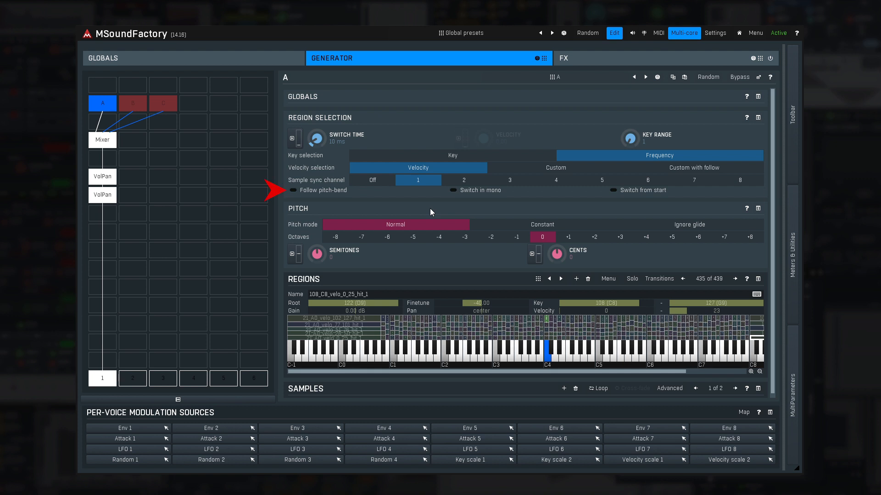
Enable Follow pitch-bend for region selection and set the switch time to 100 ms.
left_click(316, 191)
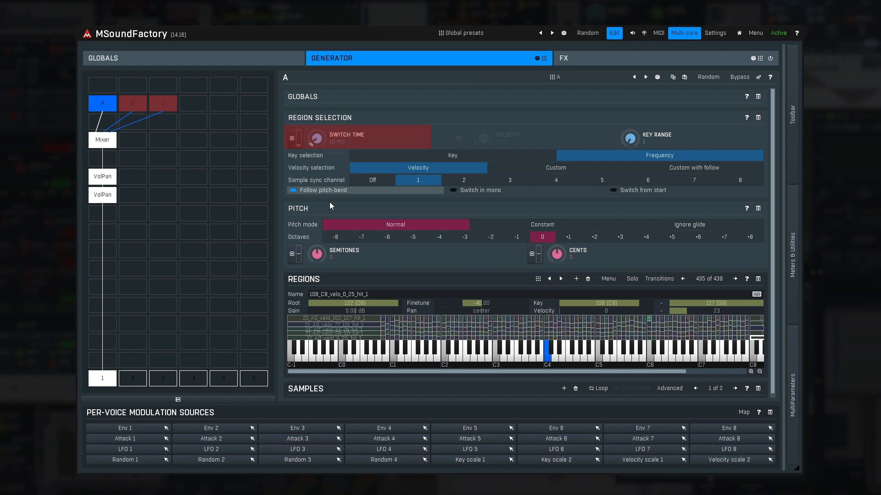
double_click(334, 142)
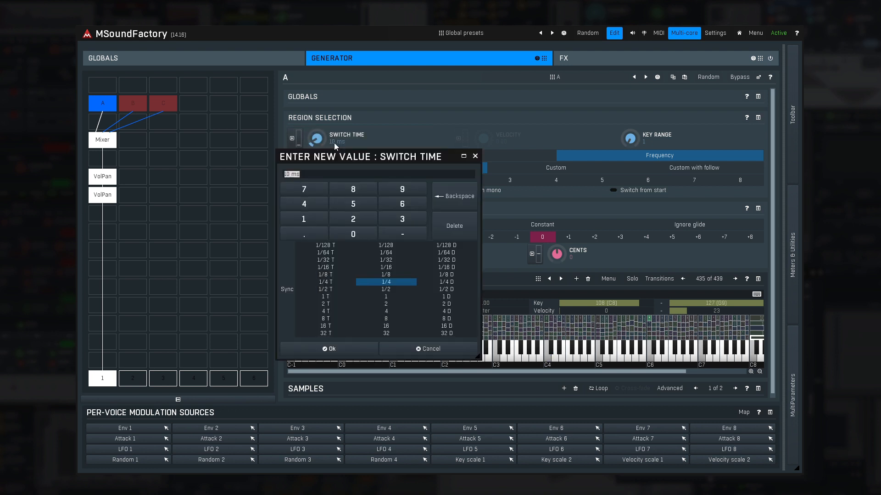
type("100")
key("Return")
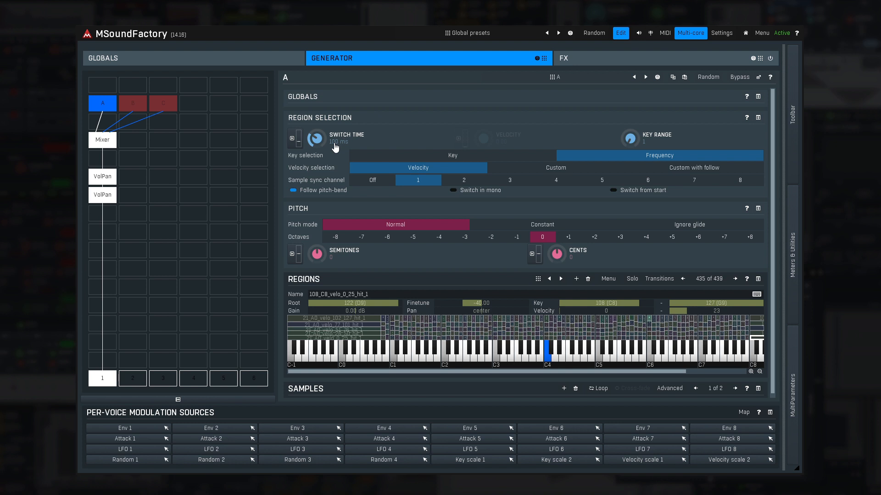
Set the switch time to 300 ms, raise it further, and reset it to its default of 10 ms.
double_click(334, 143)
type("300")
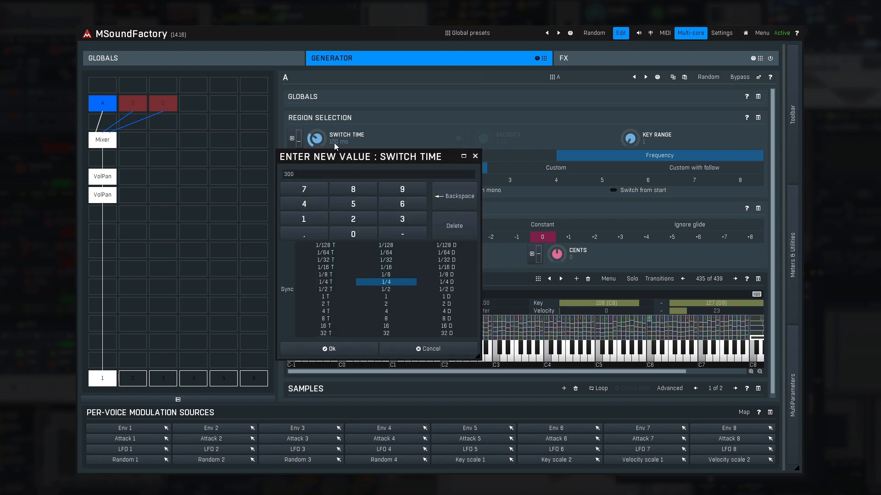
key("Return")
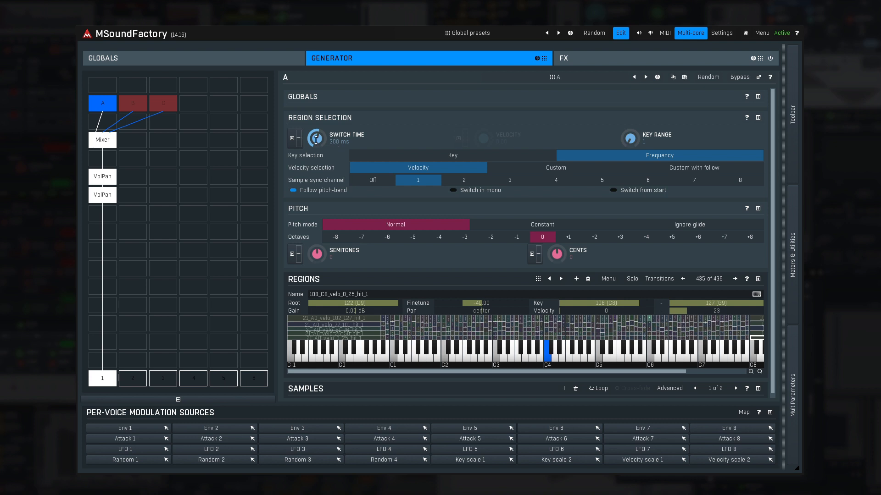
left_click_drag(315, 140, 315, 94)
double_click(315, 140)
Set velocity selection to Custom and modulate the Velocity parameter with Note random 1, raising the modulation depth.
left_click(542, 208)
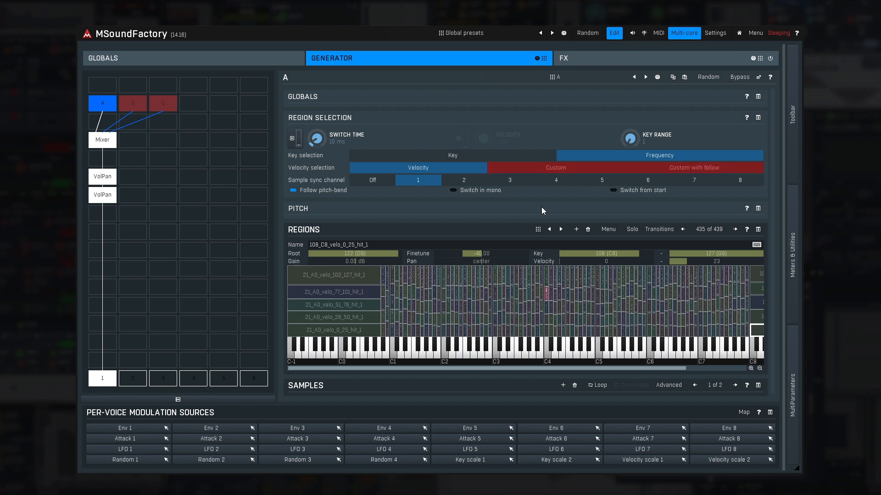
left_click(541, 170)
left_click(463, 142)
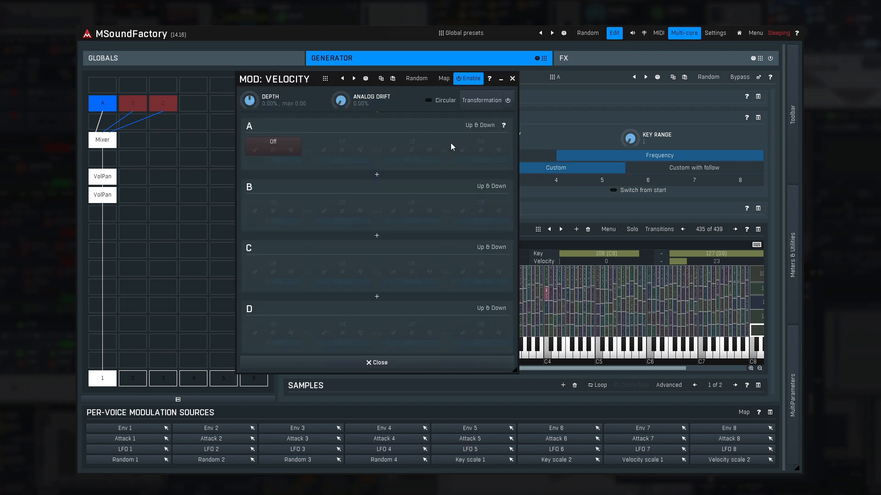
left_click(287, 146)
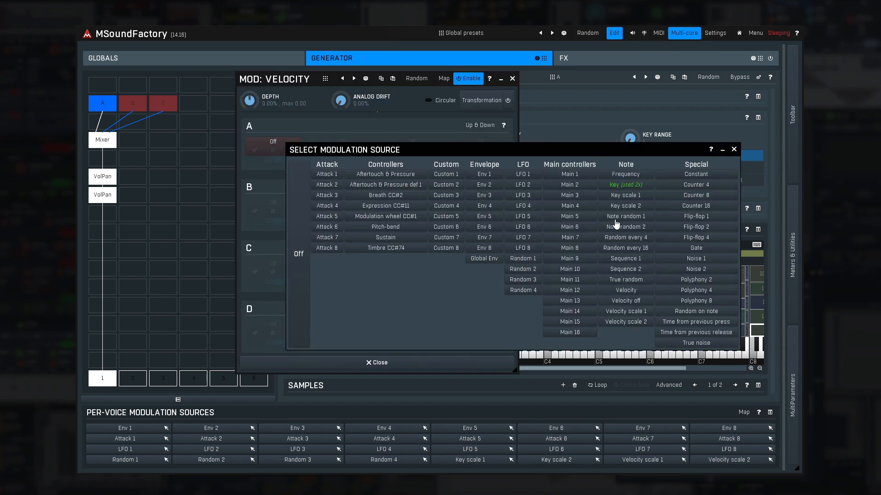
left_click(612, 218)
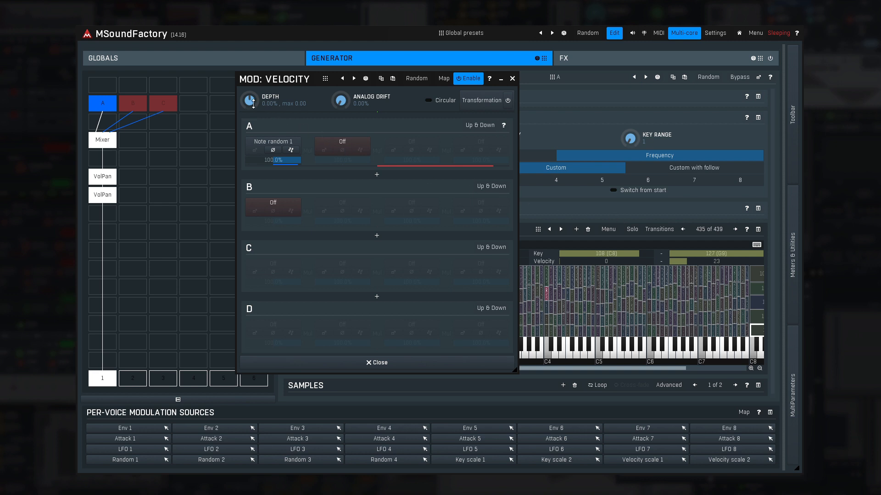
left_click_drag(253, 104, 253, 102)
left_click(376, 363)
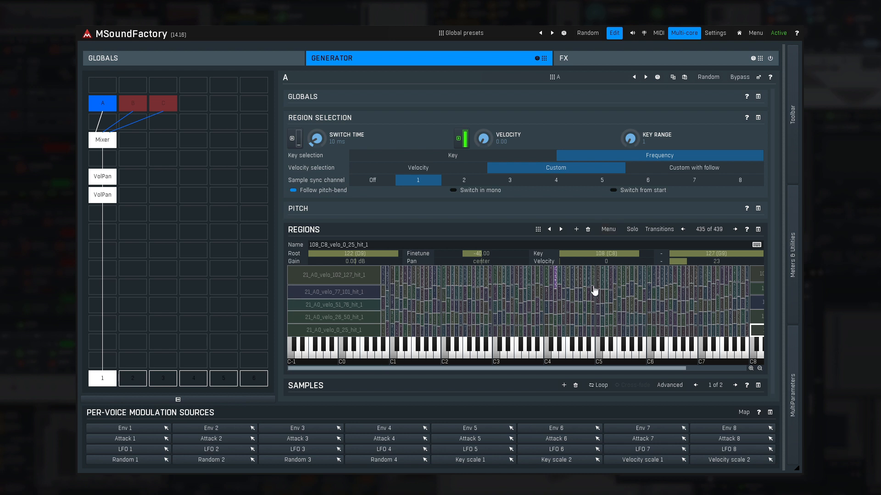
Open the list of import, export and processing operations for the regions.
left_click(608, 231)
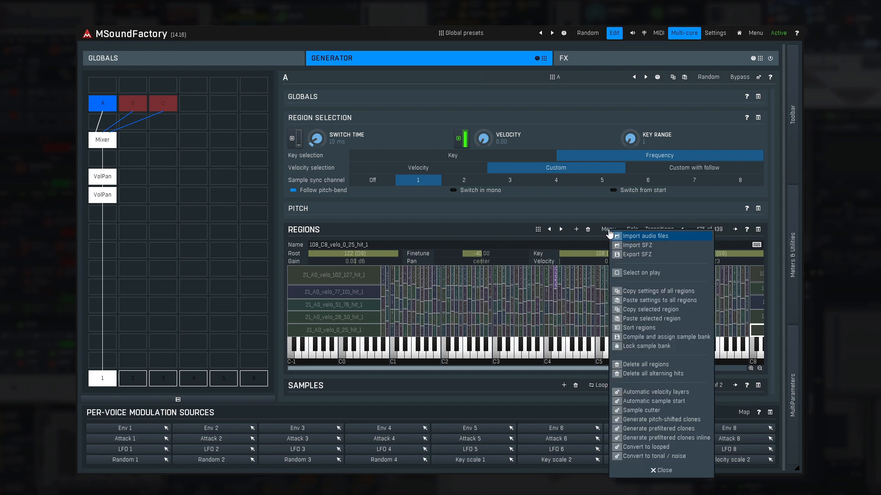